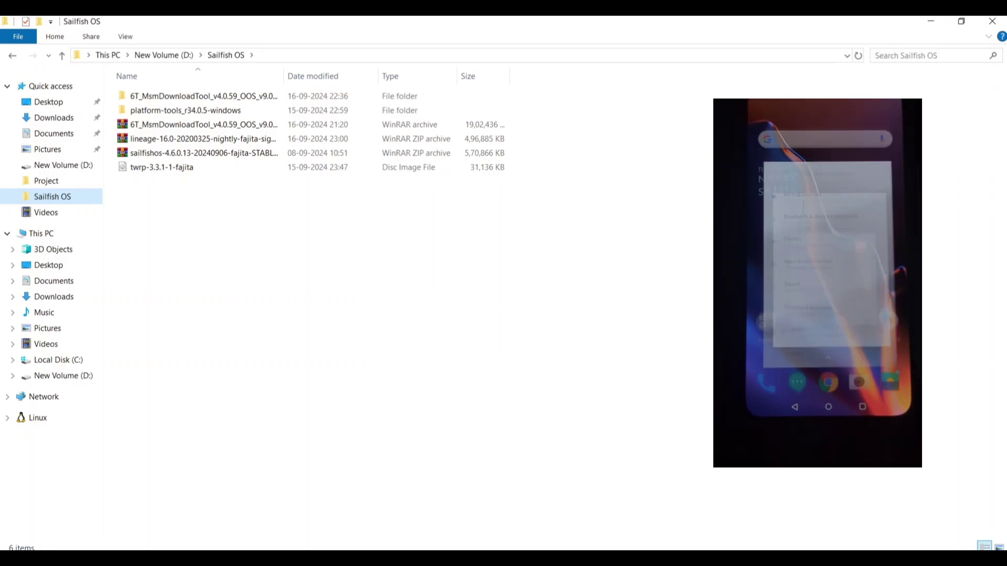
- Open a Command Prompt in the platform-tools_r34.0.5-windows\platform-tools folder using cmd in the address bar
click(182, 110)
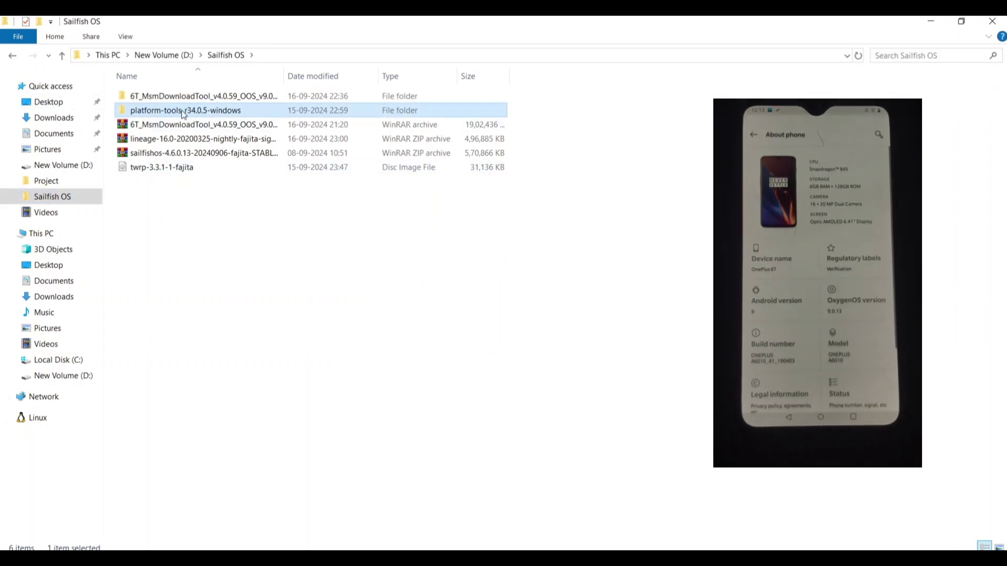
double_click(182, 111)
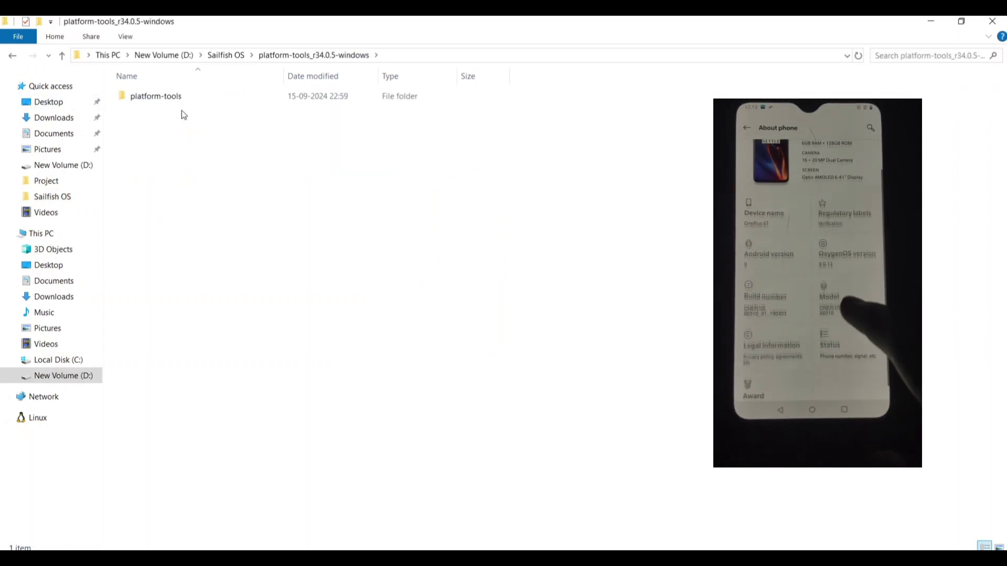
double_click(180, 97)
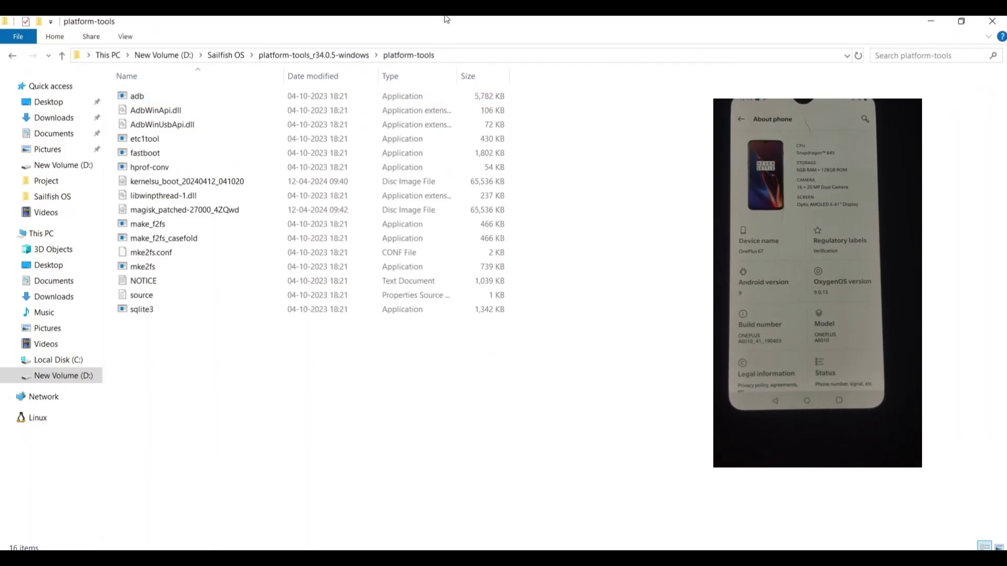
click(487, 55)
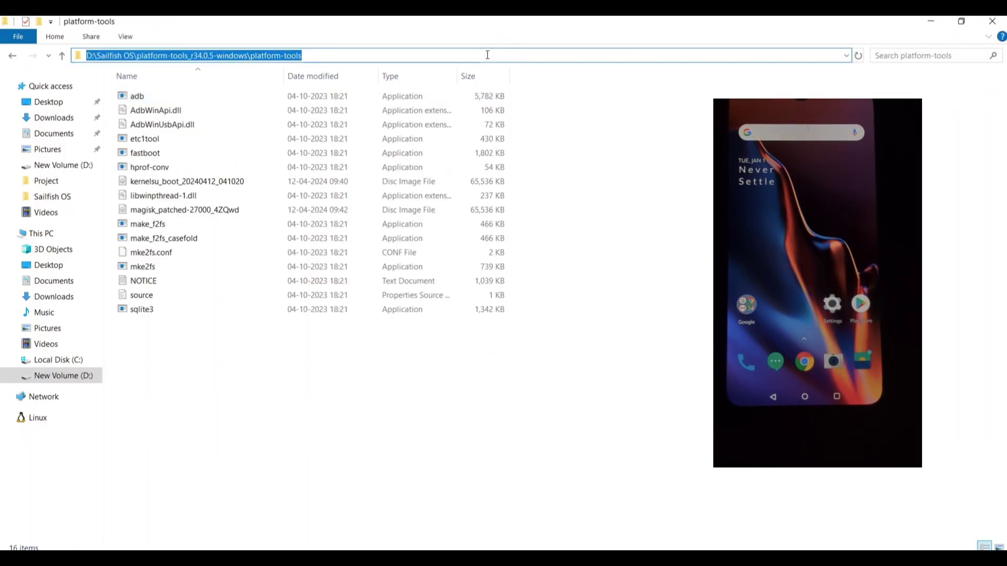
text(cmd)
key(Return)
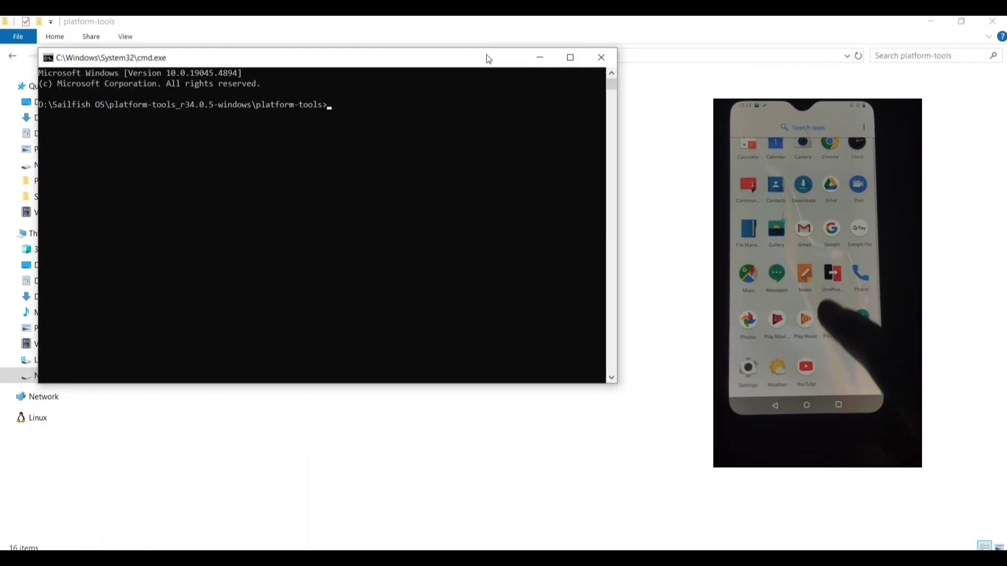
- Return Explorer to the Sailfish OS folder and type 'fastboot boot' in the Command Prompt
click(538, 58)
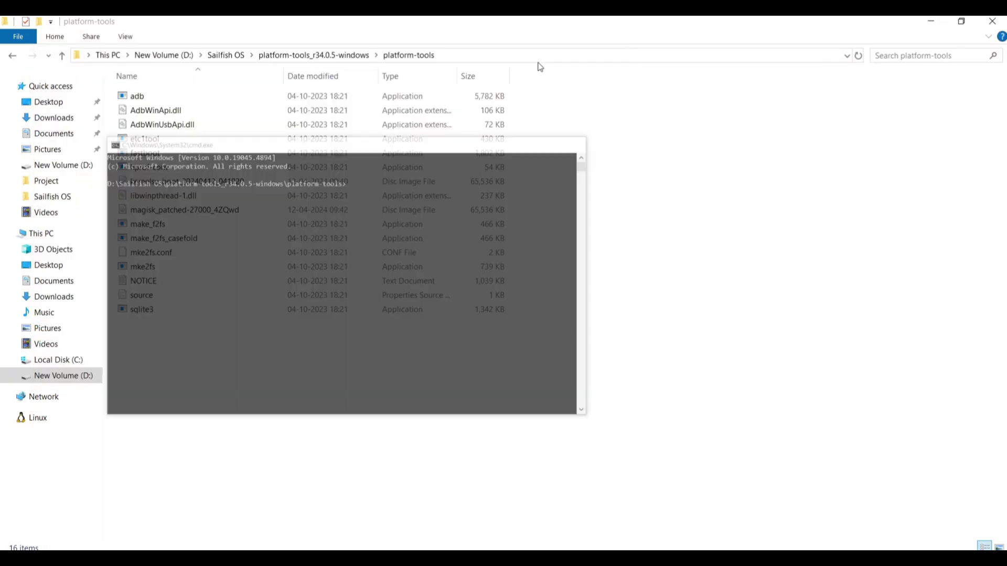
click(12, 55)
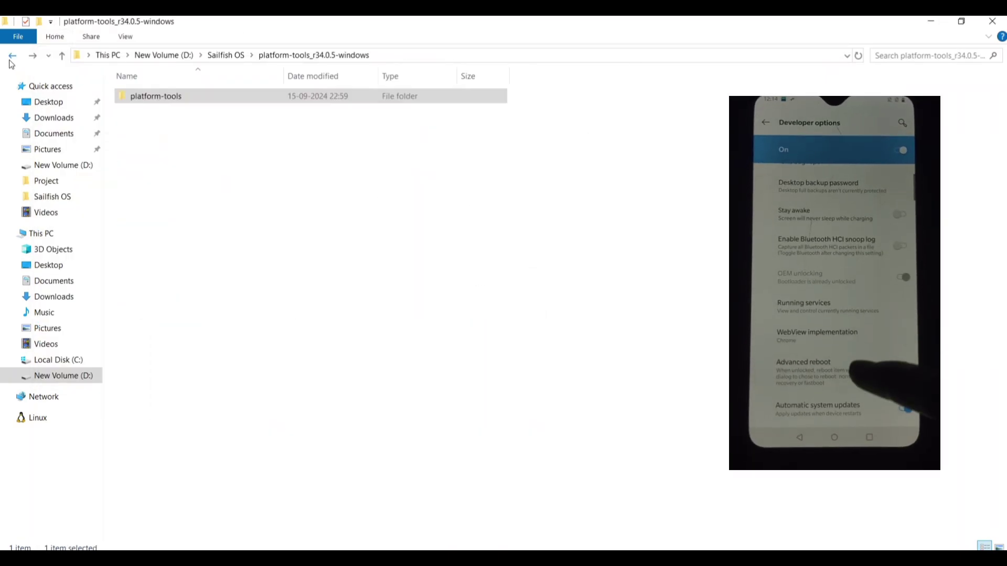
click(12, 55)
click(187, 228)
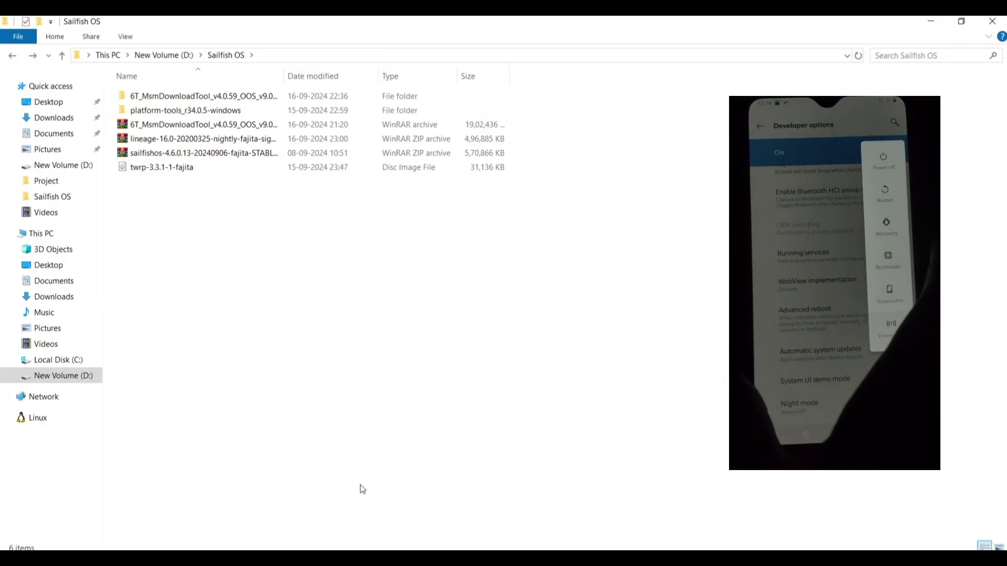
key(alt+Tab)
text(fastboot boot)
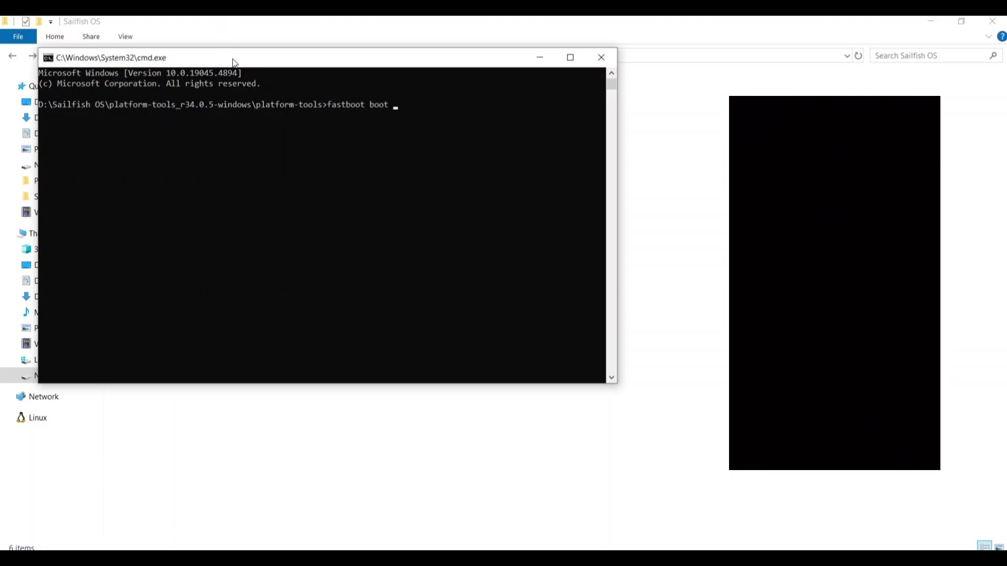
- Complete and run 'fastboot boot' with the twrp-3.3.1-1-fajita.img path, finishing OKAY in 0.814s
drag(232, 64, 468, 163)
drag(147, 167, 428, 264)
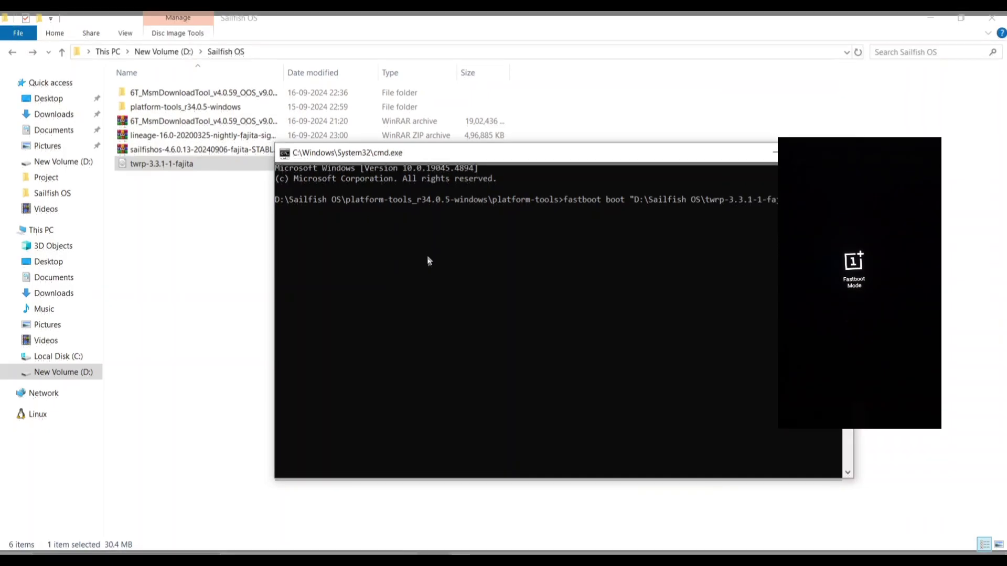
key(Return)
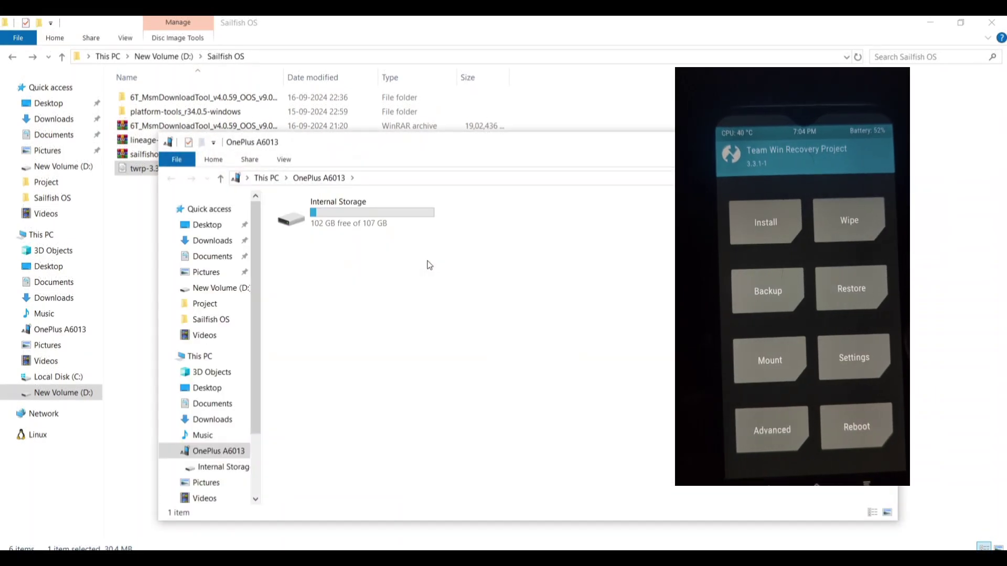
- Copy lineage-16.0-20200325-nightly-fajita-signed.zip from Sailfish OS into the phone's Internal Storage, then close it
double_click(315, 213)
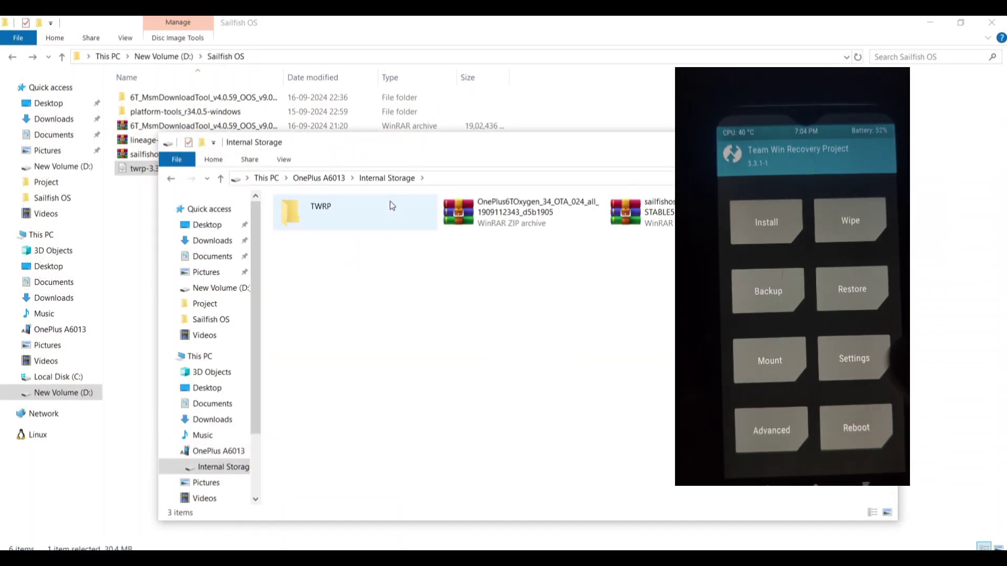
click(522, 213)
shift+click(639, 212)
drag(140, 140, 514, 335)
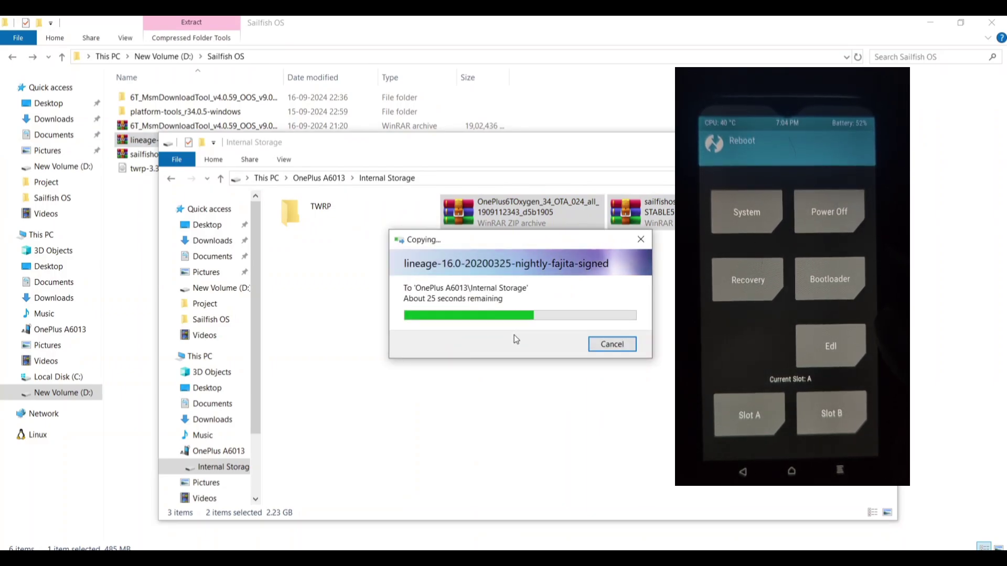
key(ctrl+w)
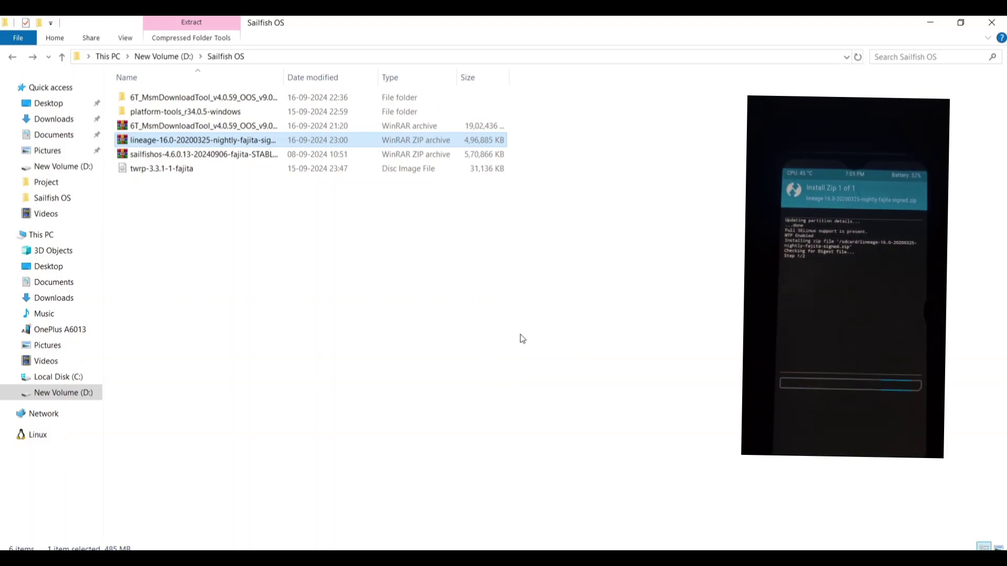
- Open a Command Prompt in the inner platform-tools folder of platform-tools_r34.0.5-windows
click(152, 113)
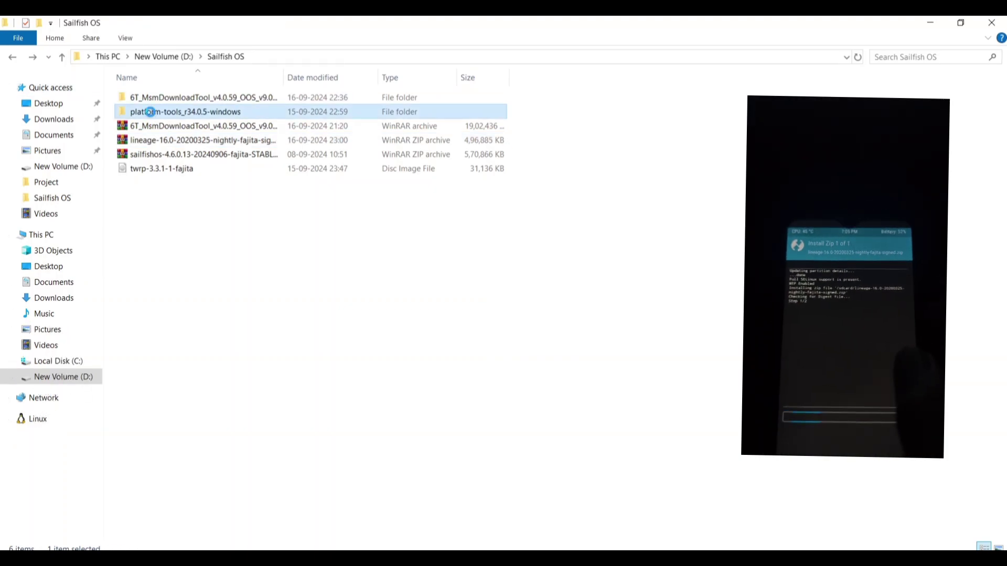
double_click(152, 113)
double_click(180, 99)
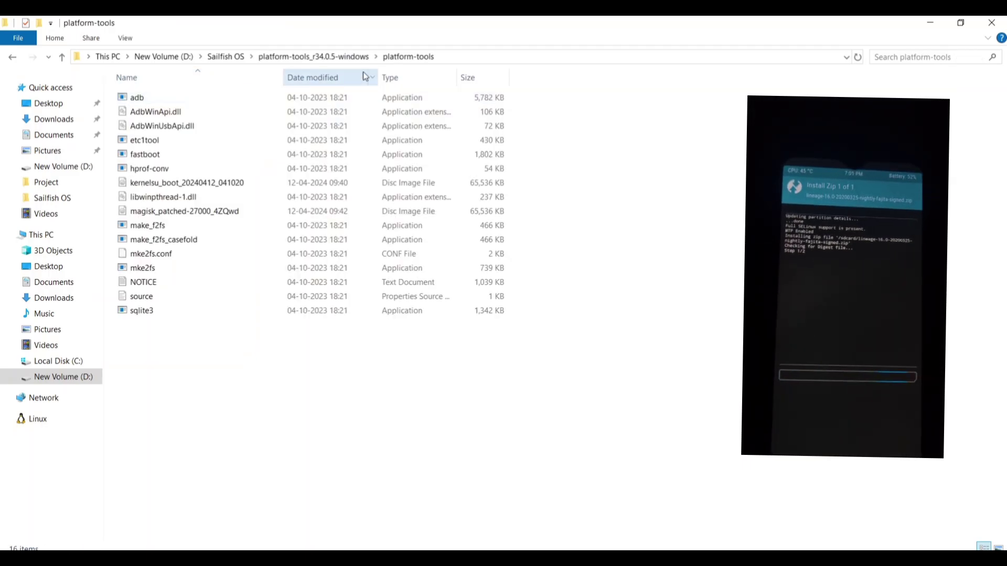
click(558, 58)
text(cmd)
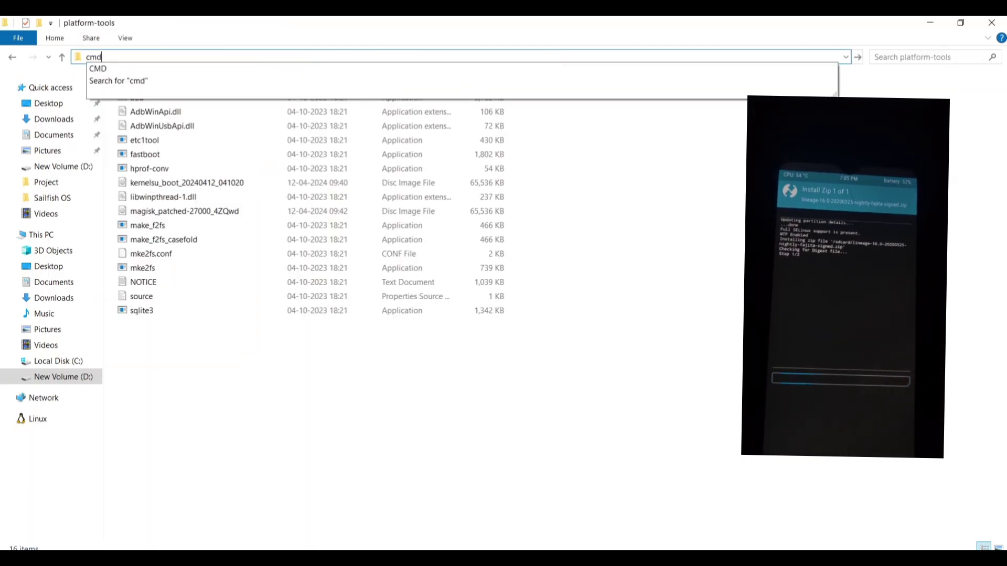
key(Return)
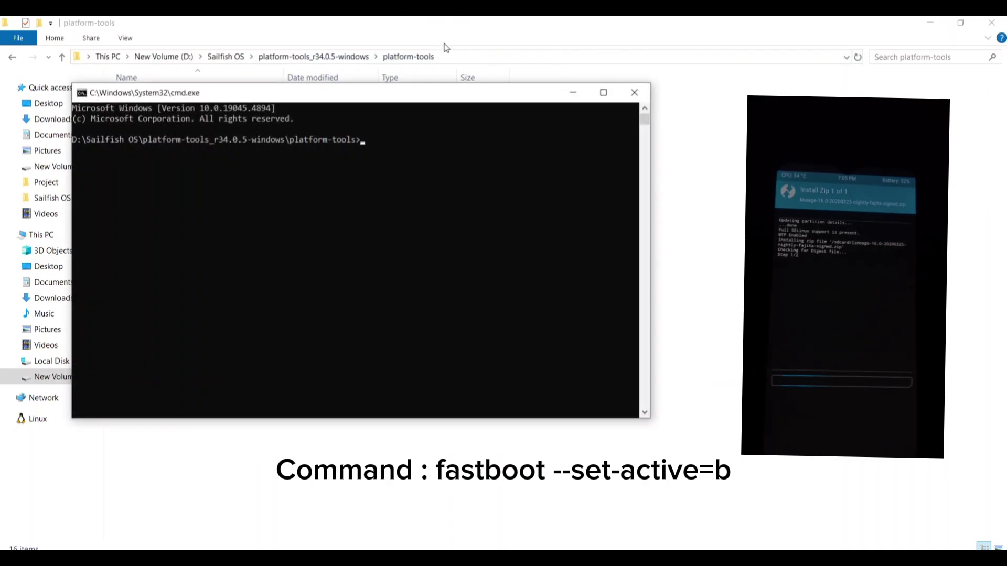
- Run 'fastboot boot' with the twrp-3.3.1-1-fajita.img file from the Sailfish OS folder
click(13, 57)
click(13, 57)
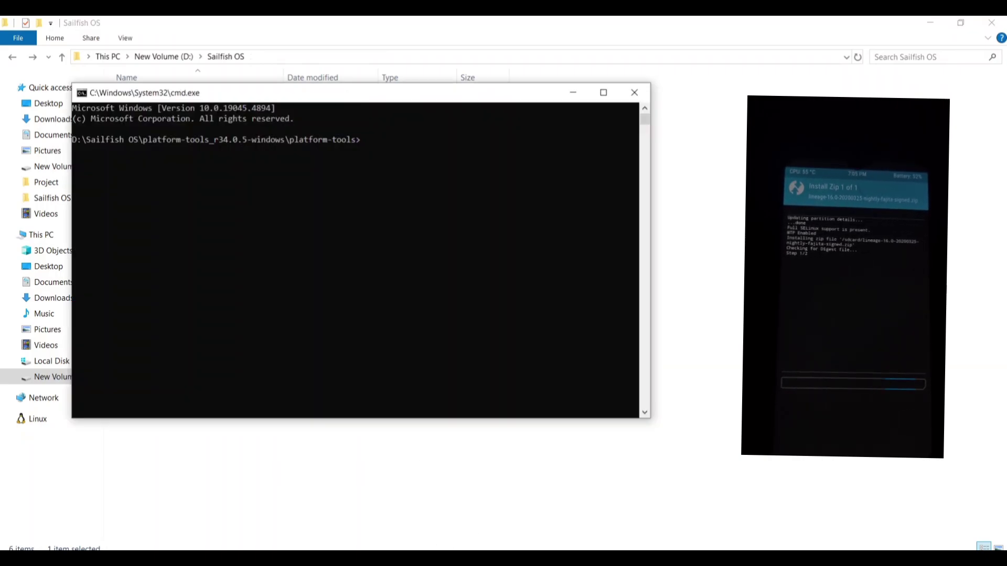
click(456, 548)
text(fast)
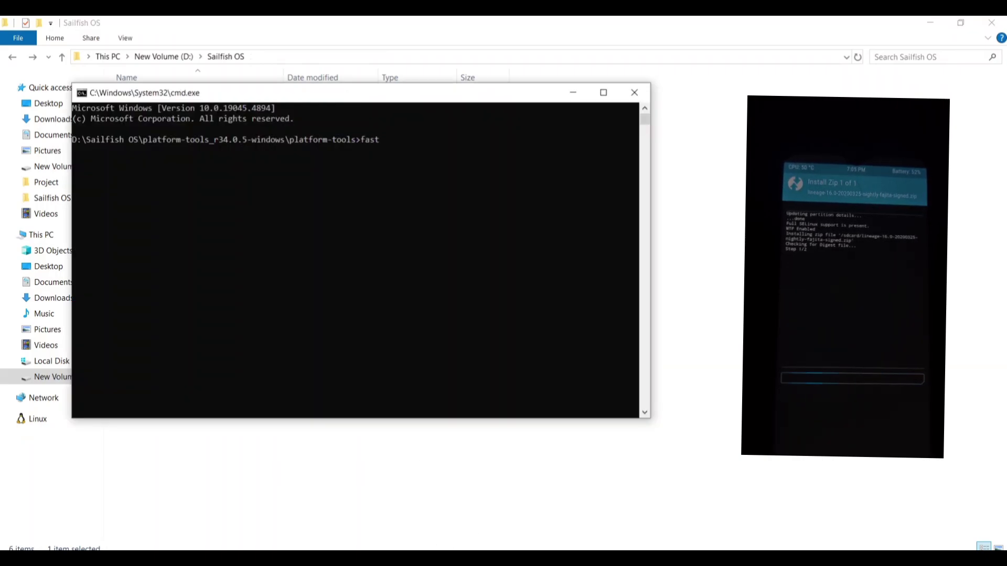
text(boot boot)
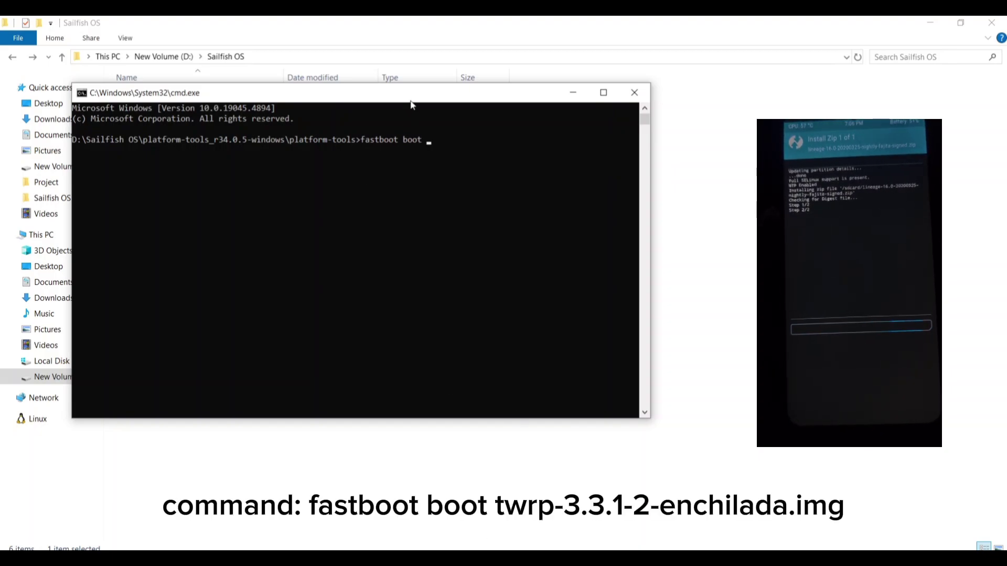
drag(412, 100, 573, 159)
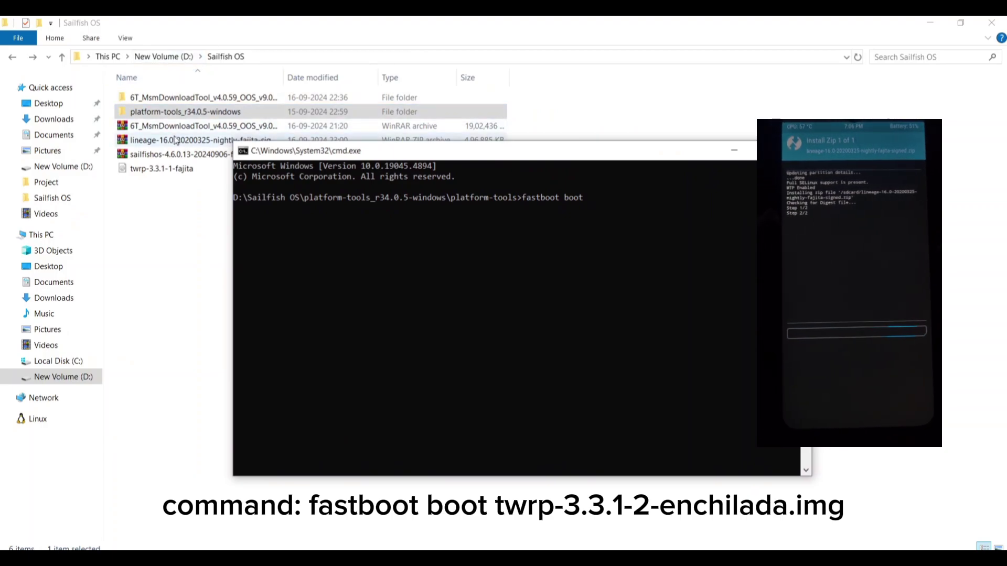
drag(180, 174, 469, 268)
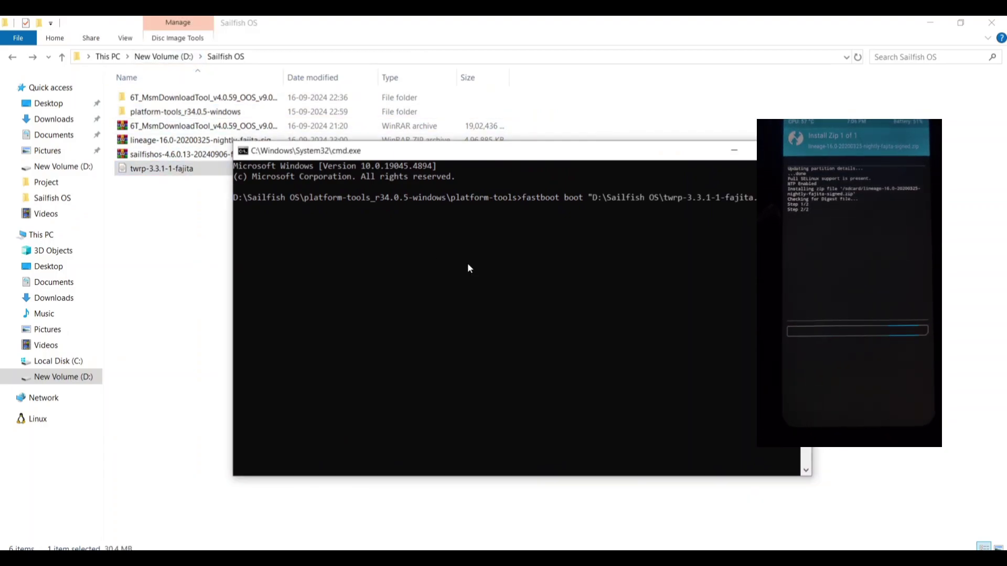
key(Return)
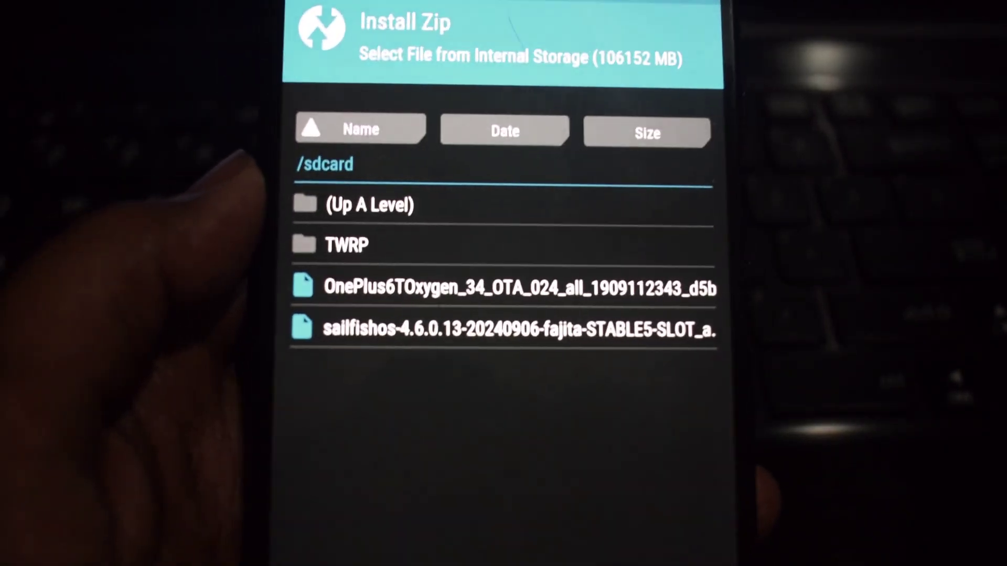
- Select the Sailfish OS 4.6.0.13 fajita zip for installation in TWRP
click(340, 310)
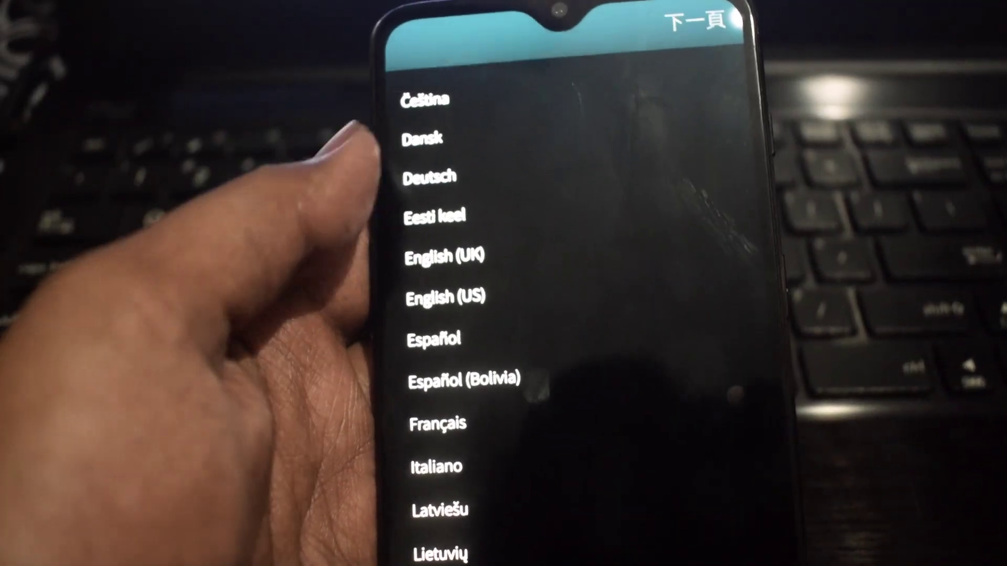
- Choose English (US), accept the licence agreement, and unlock the phone to reach Home
click(443, 305)
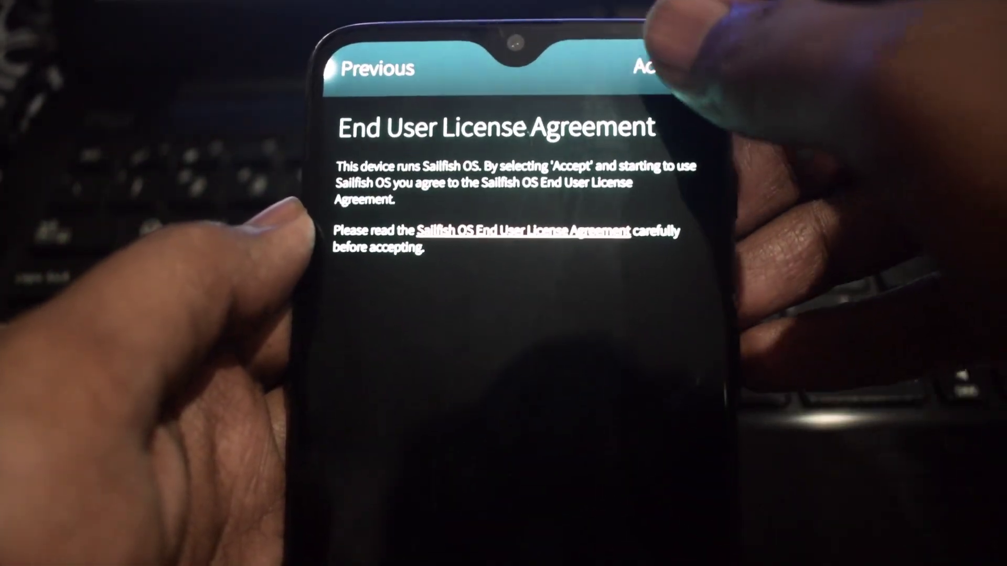
click(650, 65)
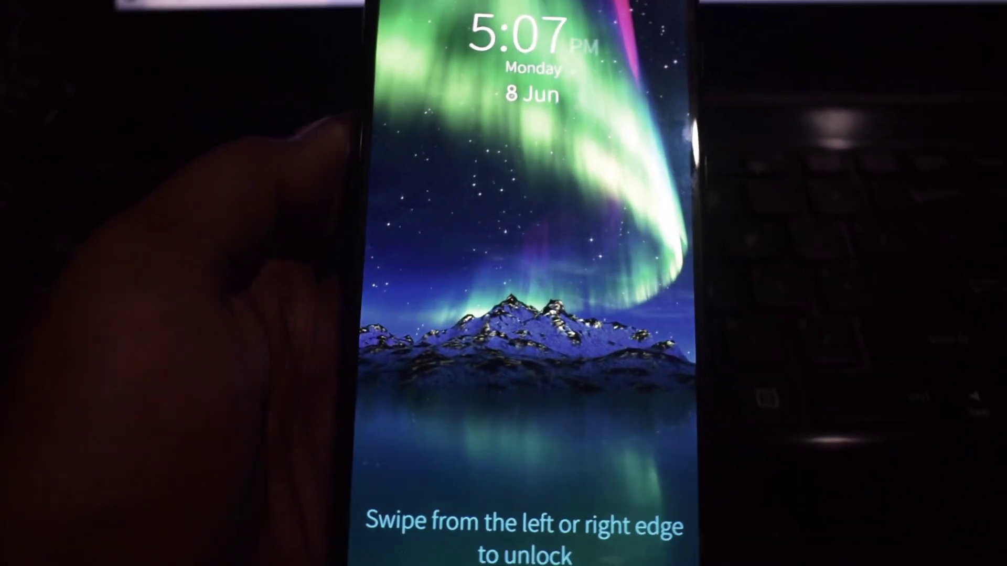
drag(367, 236, 409, 205)
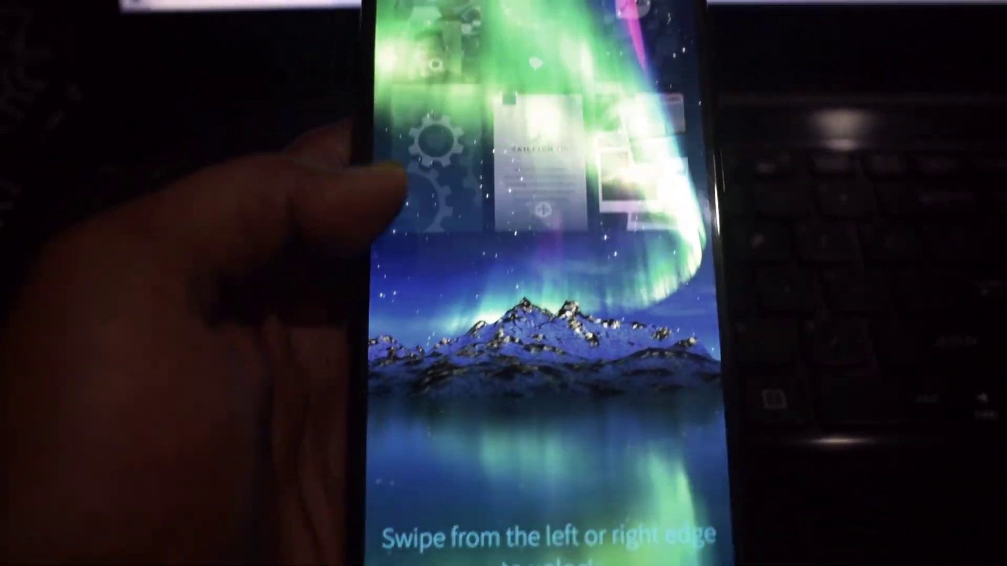